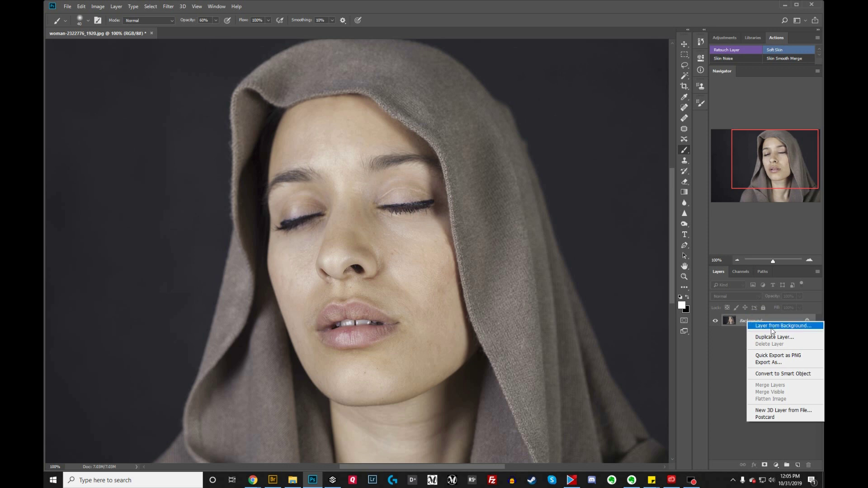
# Step: Duplicate the Background layer as Background copy and run the Soft Skin action on it
pyautogui.click(768, 337)
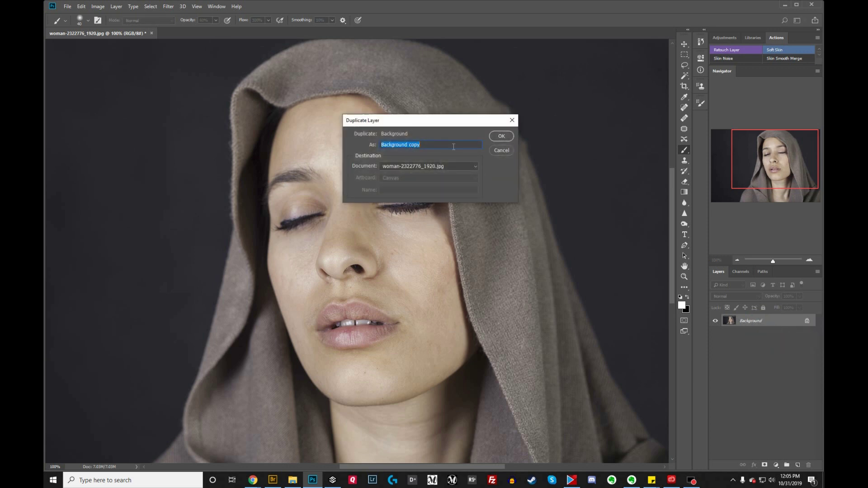
pyautogui.click(504, 137)
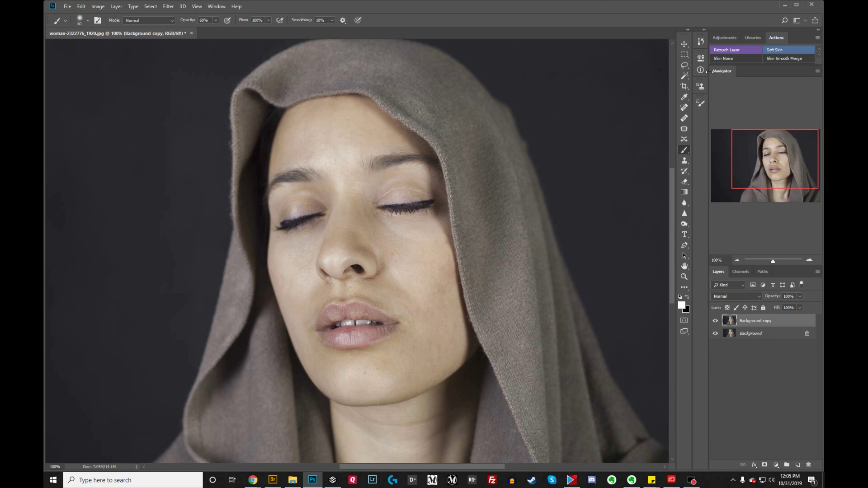
pyautogui.click(788, 49)
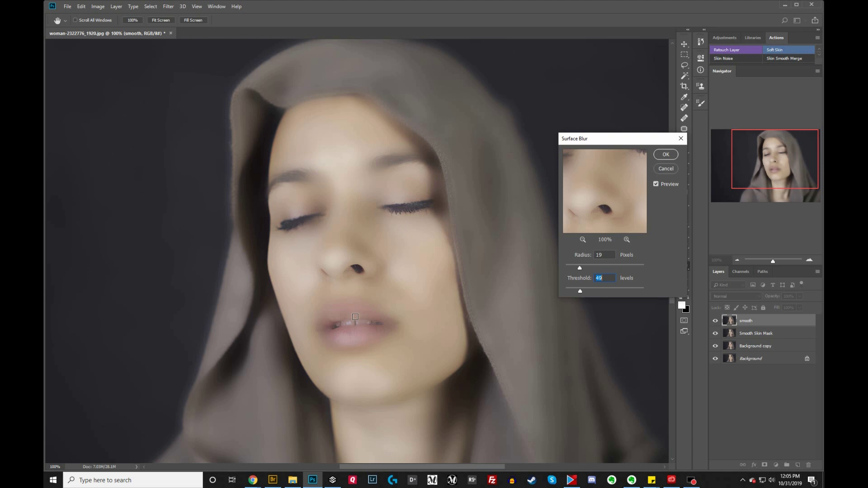
# Step: Reposition the Surface Blur preview over the face and, after trying several strengths, set the radius to 26 pixels
pyautogui.click(481, 217)
pyautogui.moveTo(581, 192); pyautogui.dragTo(608, 208)
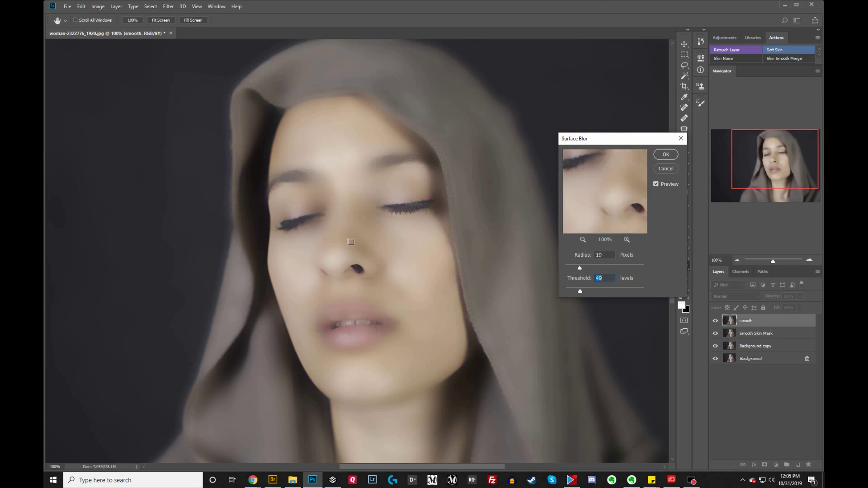
pyautogui.moveTo(567, 267); pyautogui.dragTo(569, 266)
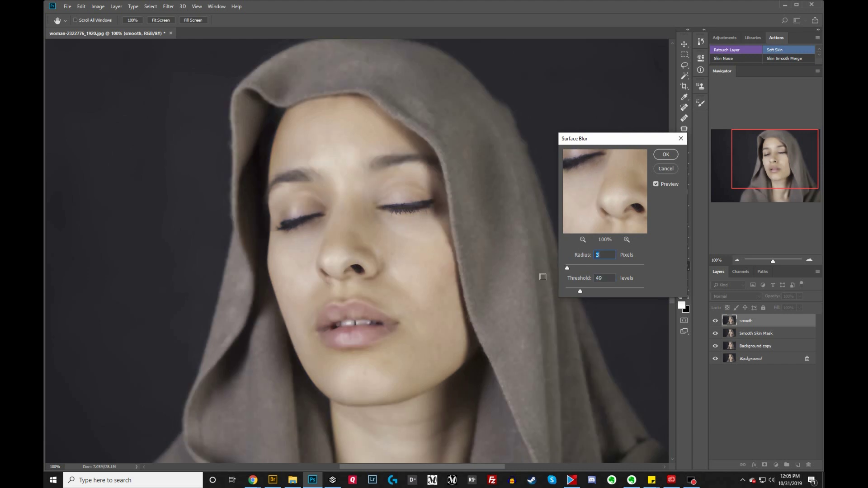
pyautogui.click(606, 265)
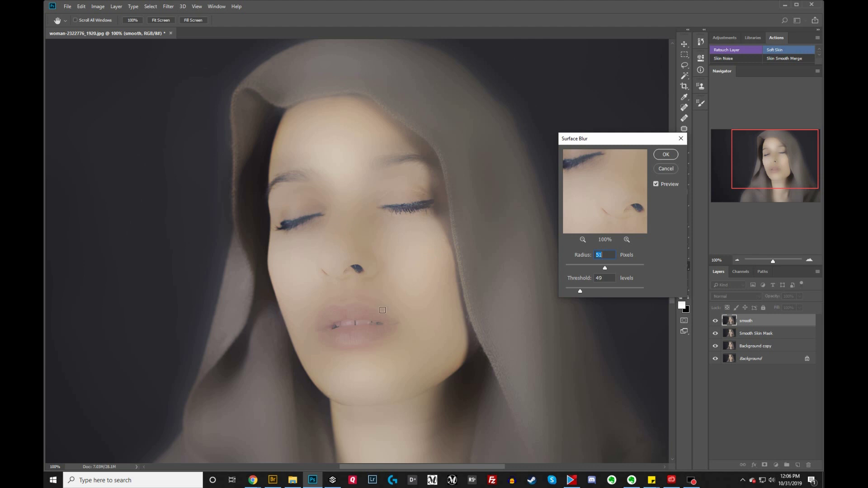
pyautogui.click(581, 267)
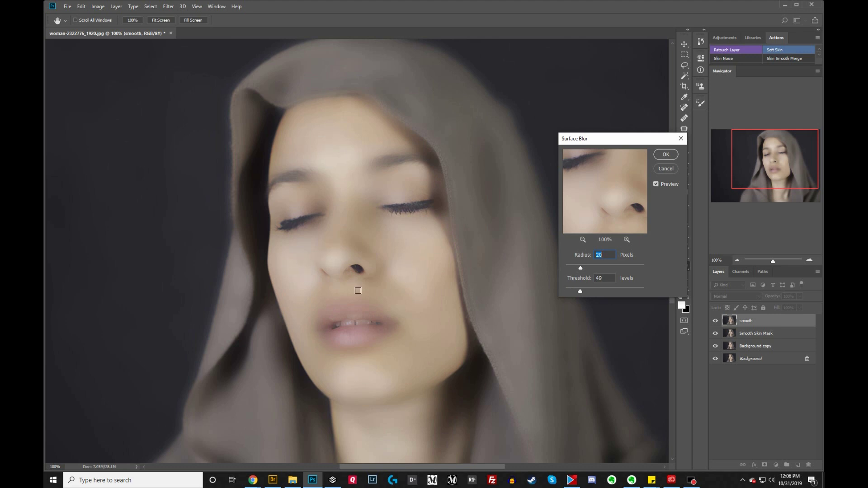
pyautogui.click(614, 267)
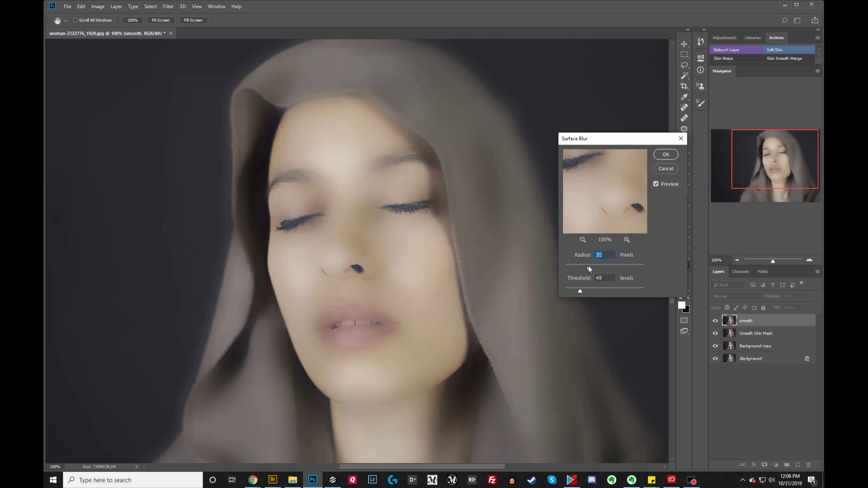
pyautogui.moveTo(588, 268); pyautogui.dragTo(584, 267)
# Step: Adjust the Surface Blur threshold to about 30 levels and apply the blur to the smooth layer
pyautogui.moveTo(581, 291)
pyautogui.mouseDown()
pyautogui.moveTo(558, 289)
pyautogui.moveTo(593, 288)
pyautogui.mouseUp()
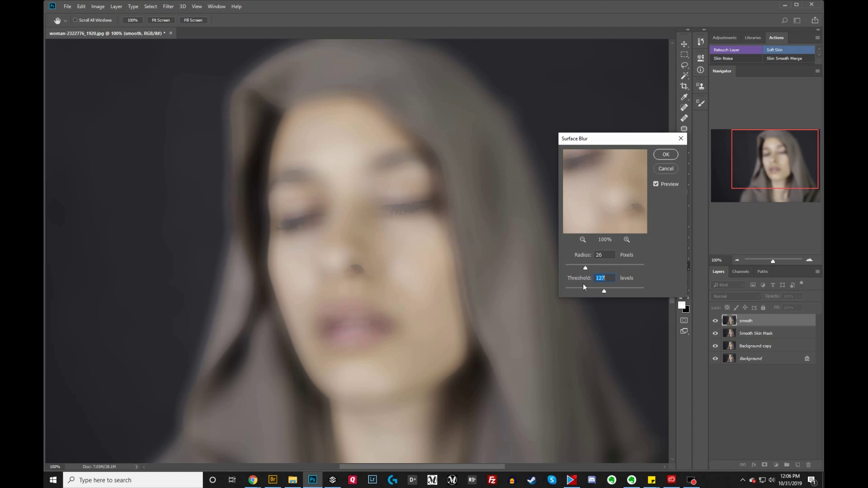
pyautogui.moveTo(600, 292); pyautogui.dragTo(575, 292)
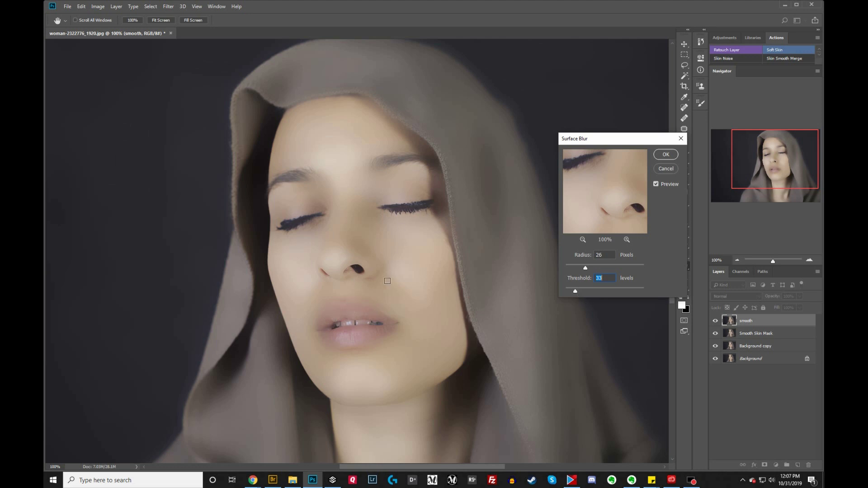
pyautogui.click(573, 291)
pyautogui.click(666, 155)
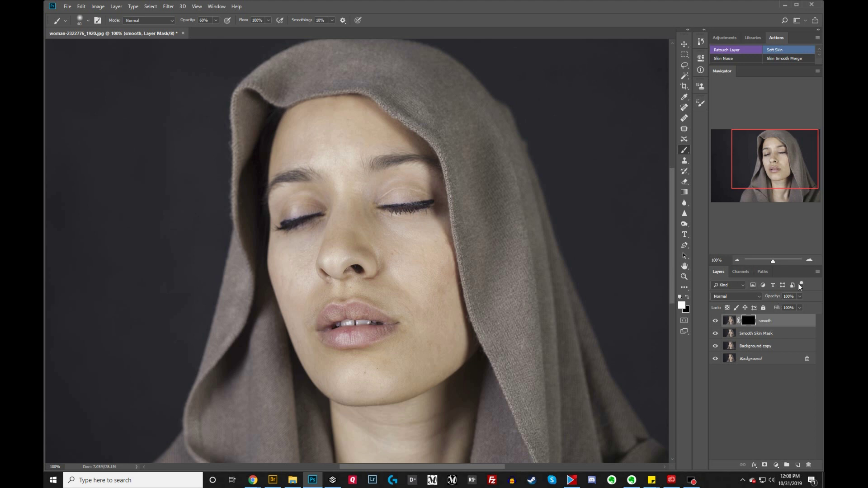
# Step: Choose the Soft Round Pressure Opacity brush preset and set the brush opacity to 100%
pyautogui.click(81, 24)
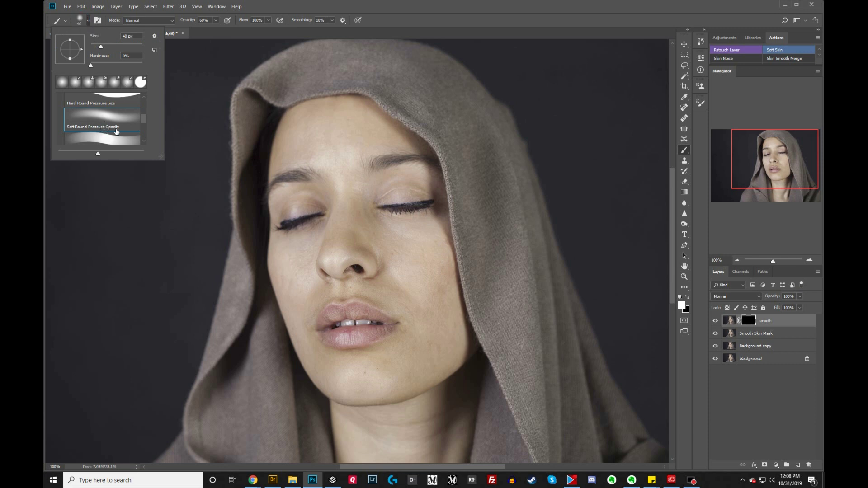
pyautogui.moveTo(143, 120); pyautogui.dragTo(147, 99)
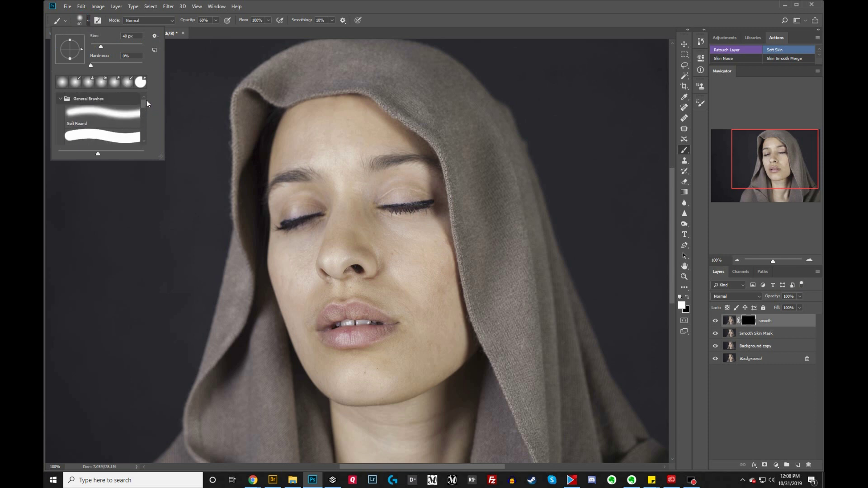
pyautogui.click(111, 114)
pyautogui.moveTo(143, 106); pyautogui.dragTo(145, 120)
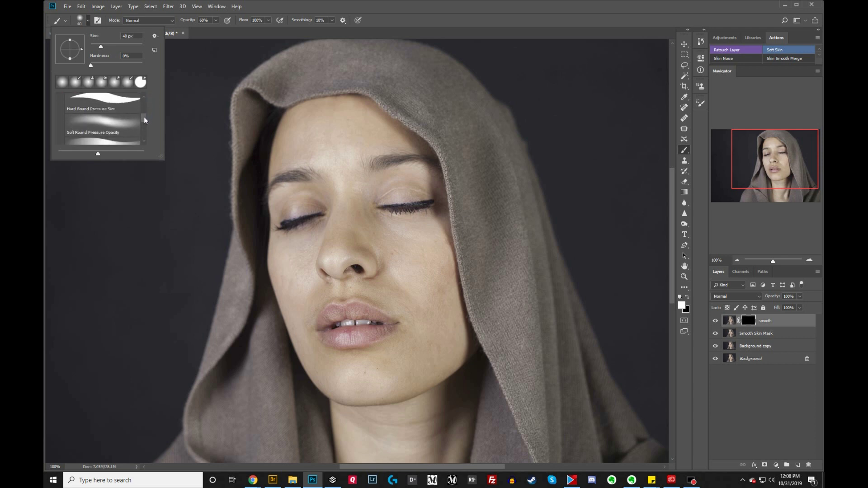
pyautogui.click(110, 128)
pyautogui.click(299, 92)
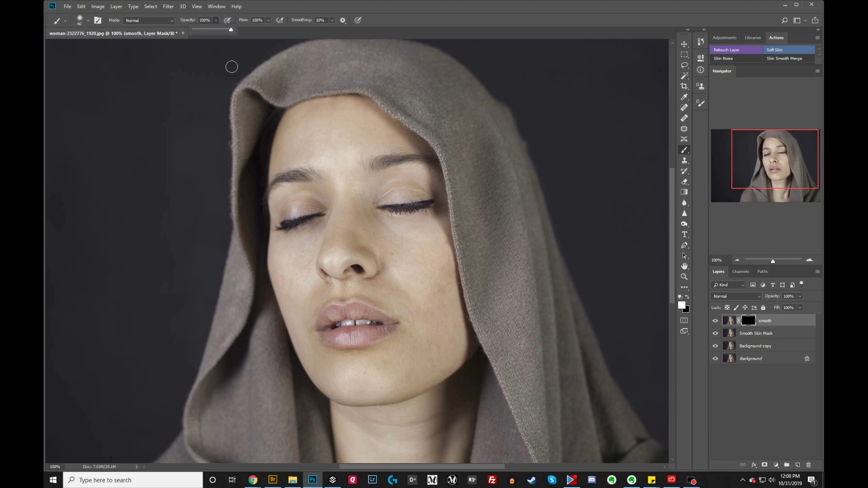
# Step: Paint white on the smooth layer's mask over the forehead, cheeks, chin and nose to reveal the blurred skin
pyautogui.click(340, 183)
pyautogui.click(317, 242)
pyautogui.click(291, 294)
pyautogui.click(341, 366)
pyautogui.click(393, 352)
pyautogui.click(421, 266)
pyautogui.click(409, 271)
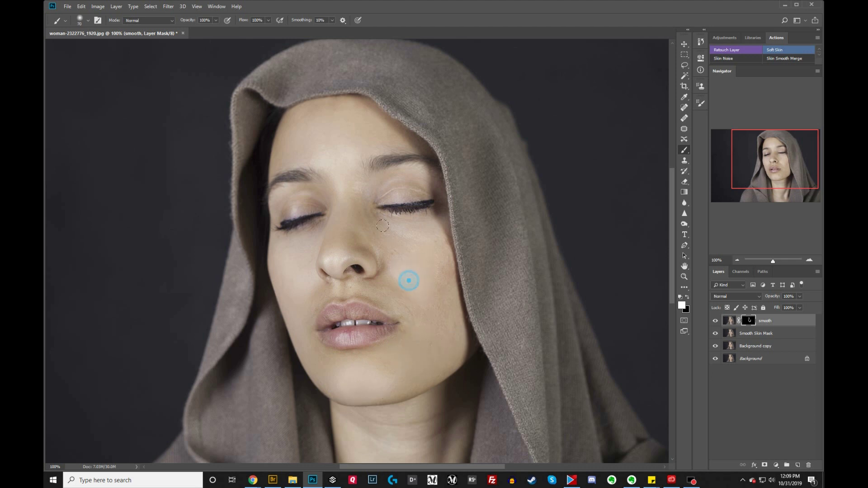
pyautogui.click(422, 253)
pyautogui.click(392, 244)
pyautogui.click(380, 288)
pyautogui.click(387, 370)
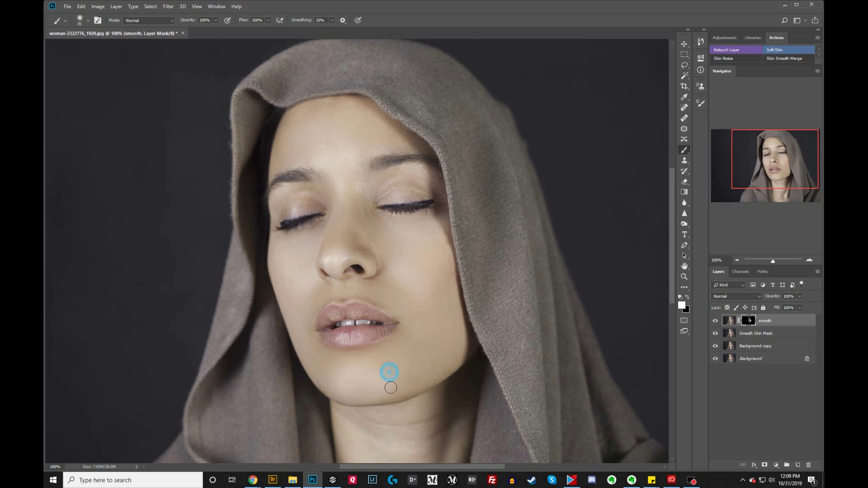
pyautogui.click(363, 199)
pyautogui.click(356, 243)
# Step: Reduce the brush size and paint the smoothing onto both sides of the nose
pyautogui.press('[')
pyautogui.press('[')
pyautogui.press('[')
pyautogui.press('[')
pyautogui.press('[')
pyautogui.press('[')
pyautogui.click(370, 245)
pyautogui.click(337, 247)
# Step: Paint the smoothing over both eyelids and along the face edge beside the hood, adjusting the brush size
pyautogui.press(']')
pyautogui.moveTo(303, 213); pyautogui.dragTo(292, 215)
pyautogui.click(306, 206)
pyautogui.press('[')
pyautogui.click(392, 201)
pyautogui.moveTo(421, 198)
pyautogui.mouseDown()
pyautogui.moveTo(403, 190)
pyautogui.moveTo(413, 178)
pyautogui.moveTo(385, 196)
pyautogui.moveTo(423, 197)
pyautogui.mouseUp()
pyautogui.click(411, 171)
pyautogui.click(442, 240)
pyautogui.click(440, 179)
pyautogui.click(447, 223)
# Step: Enlarge the brush slightly and paint over remaining spots on the forehead, cheeks, nose and beside the mouth
pyautogui.press(']')
pyautogui.click(320, 150)
pyautogui.click(352, 143)
pyautogui.click(387, 255)
pyautogui.click(431, 237)
pyautogui.click(294, 289)
pyautogui.click(341, 266)
pyautogui.click(385, 293)
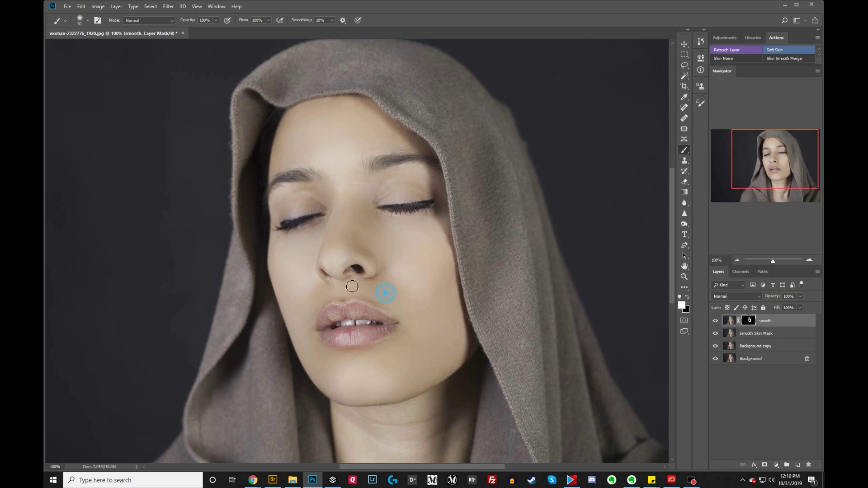
# Step: Paint the smoothing around the nostrils with a much smaller brush, then enlarge the brush to 20 px
pyautogui.press('[')
pyautogui.press('[')
pyautogui.press('[')
pyautogui.press('[')
pyautogui.press('[')
pyautogui.click(353, 271)
pyautogui.click(366, 267)
pyautogui.press(']')
pyautogui.press(']')
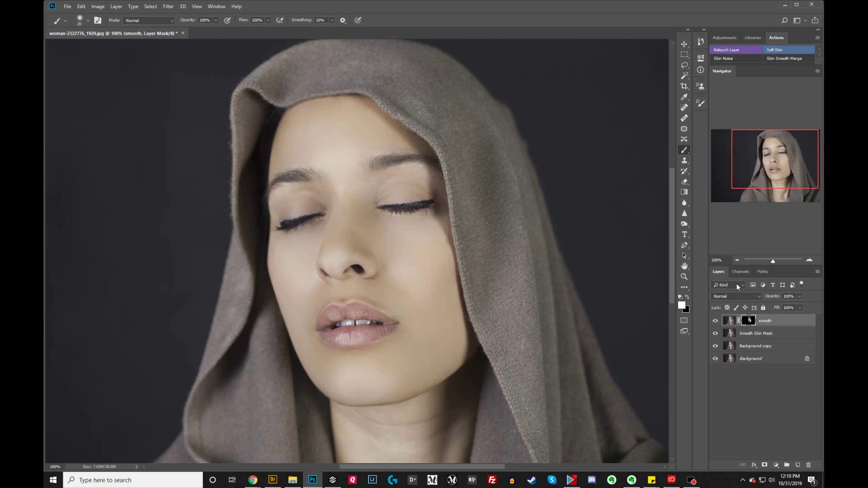
# Step: Move the Smooth Skin Mask layer above the smooth layer and toggle its visibility to compare, leaving it shown
pyautogui.click(765, 334)
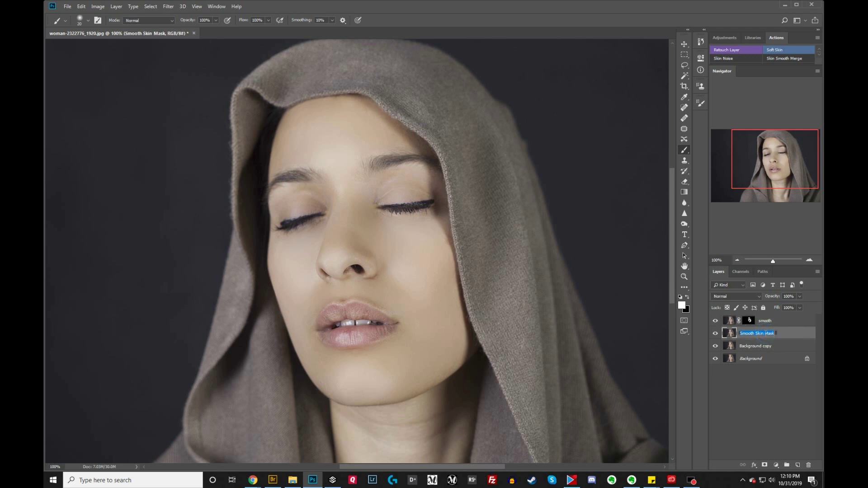
pyautogui.moveTo(783, 334); pyautogui.dragTo(784, 319)
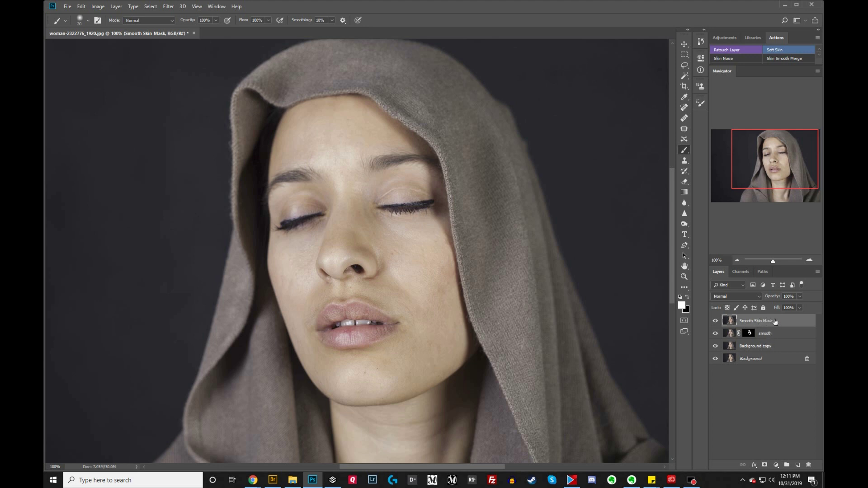
pyautogui.click(715, 320)
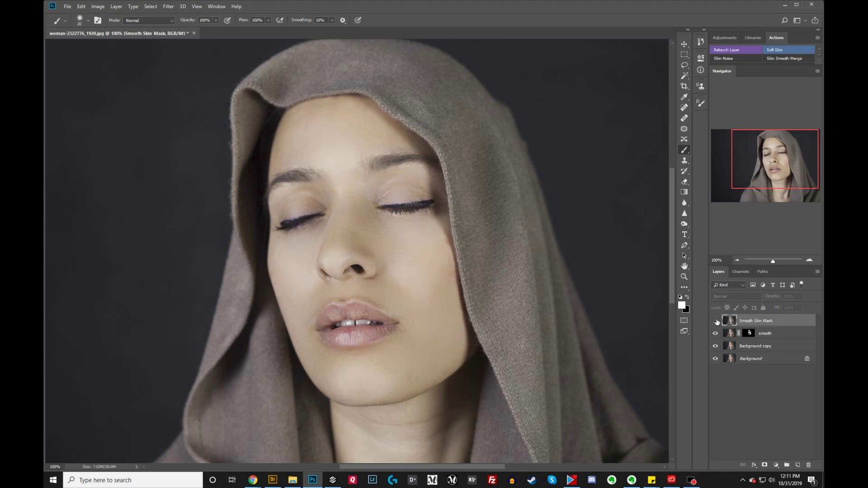
pyautogui.click(715, 321)
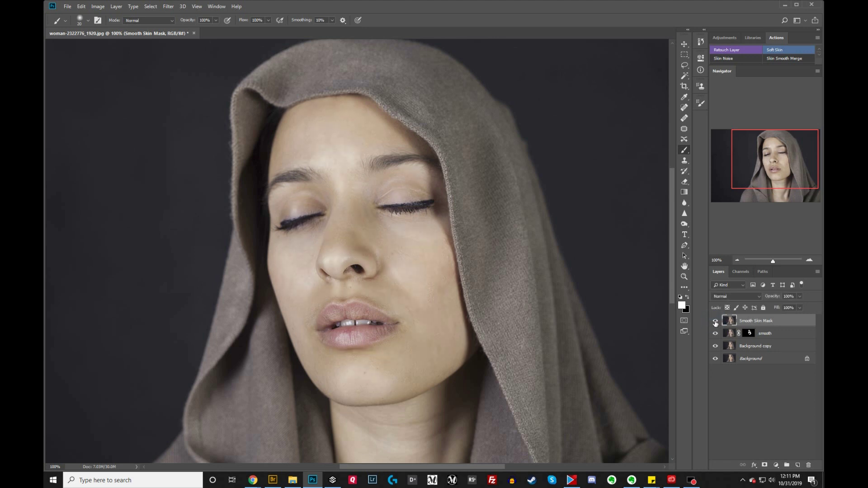
pyautogui.click(715, 321)
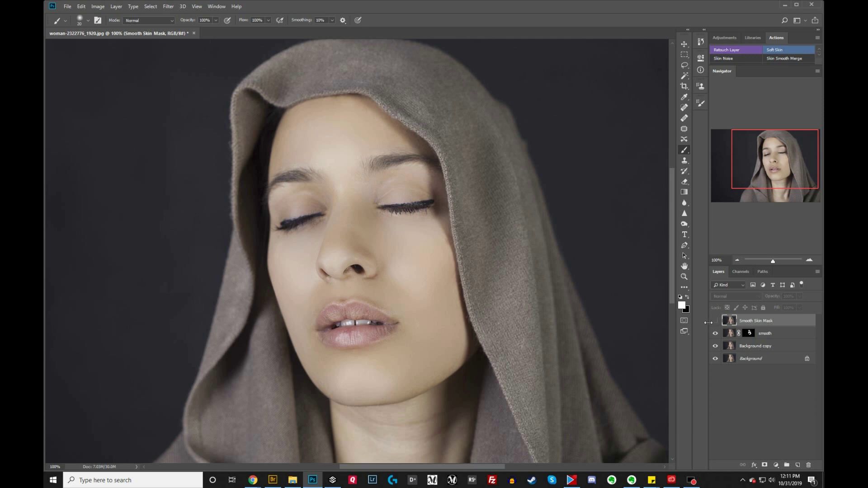
pyautogui.click(715, 320)
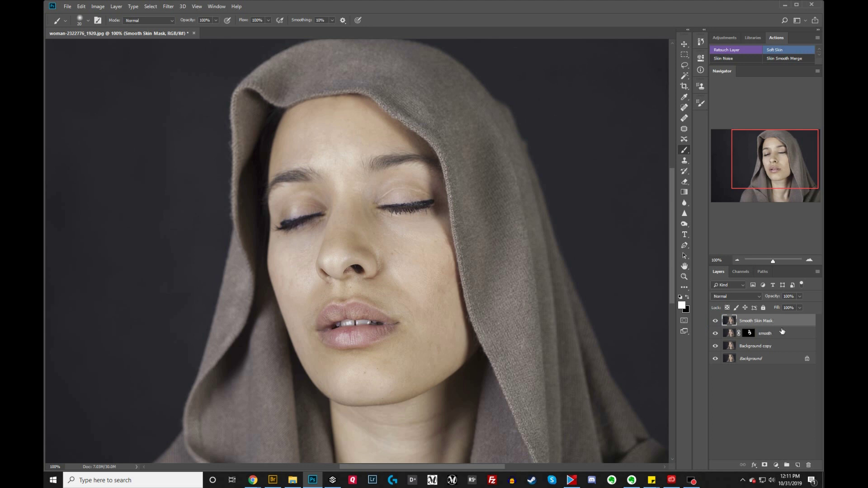
# Step: Run the Skin Noise action on the Smooth Skin Mask layer and apply Add Noise with a reduced amount
pyautogui.click(746, 57)
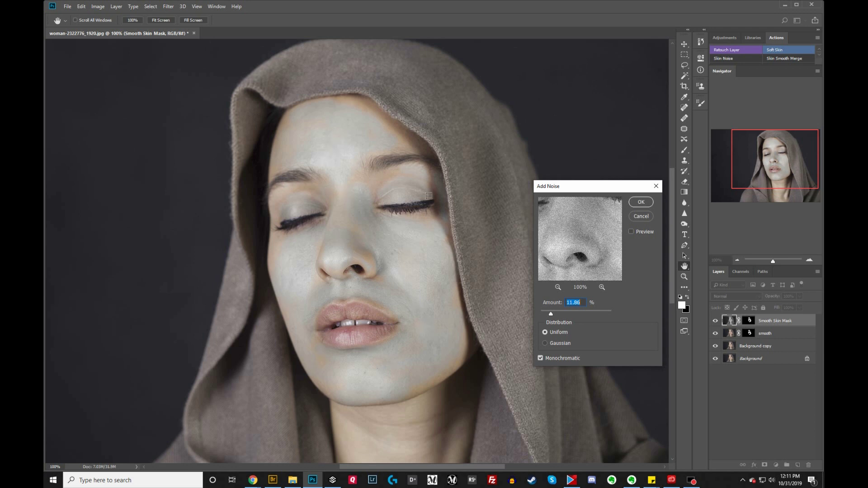
pyautogui.click(551, 313)
pyautogui.moveTo(551, 313)
pyautogui.mouseDown()
pyautogui.moveTo(540, 319)
pyautogui.moveTo(546, 315)
pyautogui.mouseUp()
pyautogui.click(585, 210)
pyautogui.moveTo(546, 315); pyautogui.dragTo(544, 313)
pyautogui.click(644, 203)
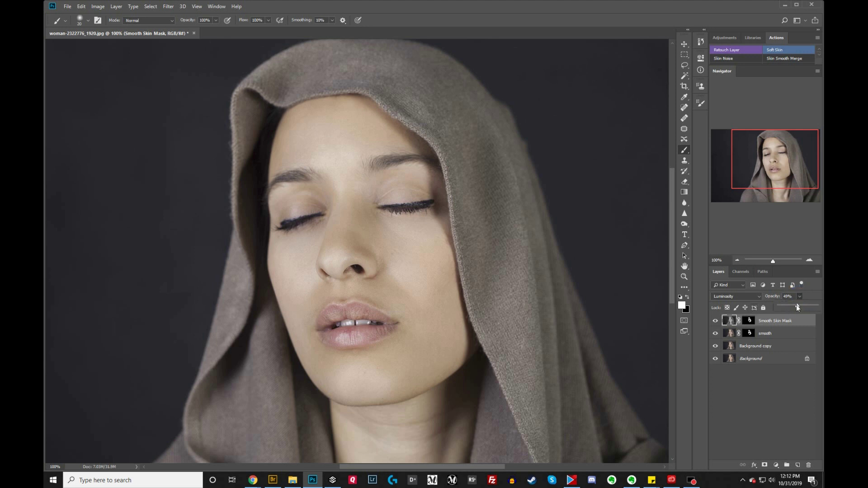
# Step: Set the Smooth Skin Mask layer's opacity to 33%
pyautogui.moveTo(791, 307); pyautogui.dragTo(778, 306)
pyautogui.moveTo(779, 305); pyautogui.dragTo(781, 305)
pyautogui.moveTo(797, 307); pyautogui.dragTo(797, 307)
# Step: Merge the retouching layers with the Skin Smooth Merge action and compare the result with the original photo
pyautogui.click(737, 261)
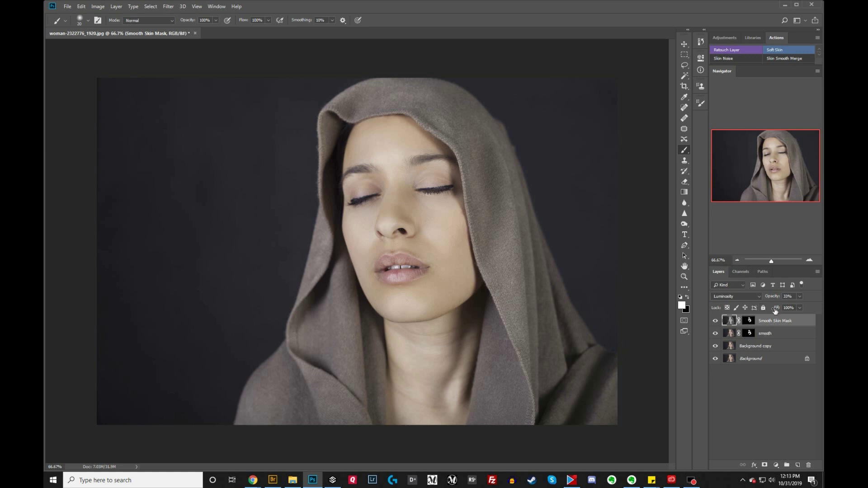
pyautogui.click(799, 59)
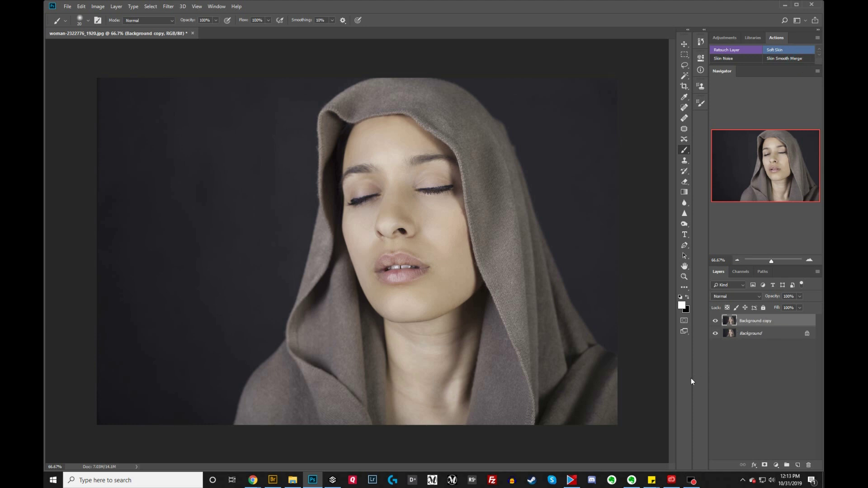
pyautogui.click(714, 321)
pyautogui.click(716, 322)
# Step: Set the Background copy layer's opacity to 66%
pyautogui.click(799, 297)
pyautogui.moveTo(800, 307); pyautogui.dragTo(755, 303)
pyautogui.moveTo(764, 308); pyautogui.dragTo(771, 309)
pyautogui.moveTo(785, 305); pyautogui.dragTo(784, 305)
pyautogui.click(787, 305)
# Step: Toggle the Background copy layer's visibility to compare the skin before and after retouching
pyautogui.click(715, 321)
pyautogui.click(716, 321)
pyautogui.click(715, 322)
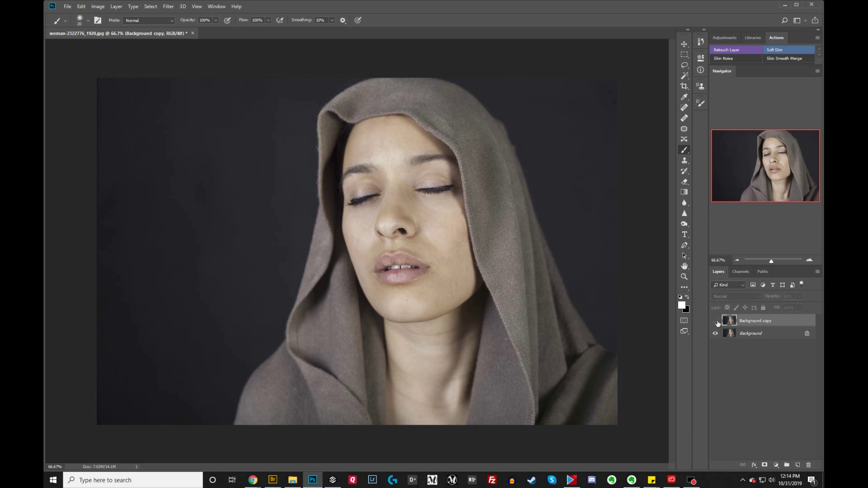
pyautogui.click(716, 321)
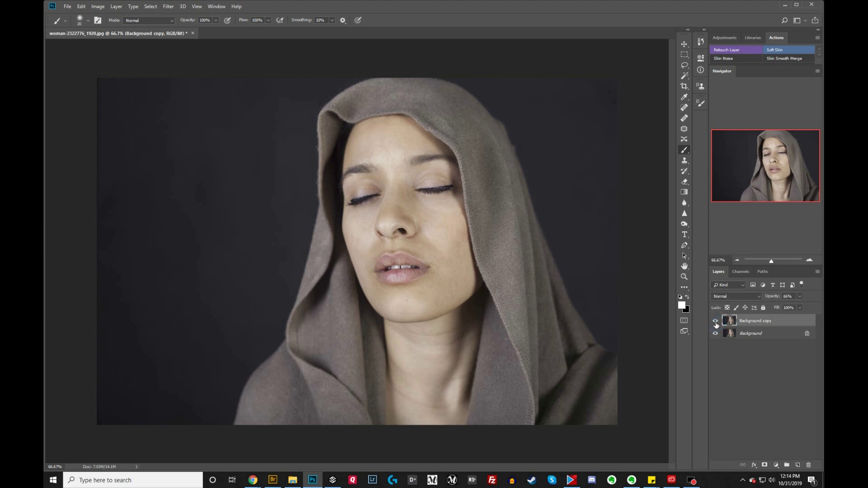
pyautogui.click(716, 321)
pyautogui.click(715, 321)
pyautogui.click(714, 321)
pyautogui.click(715, 321)
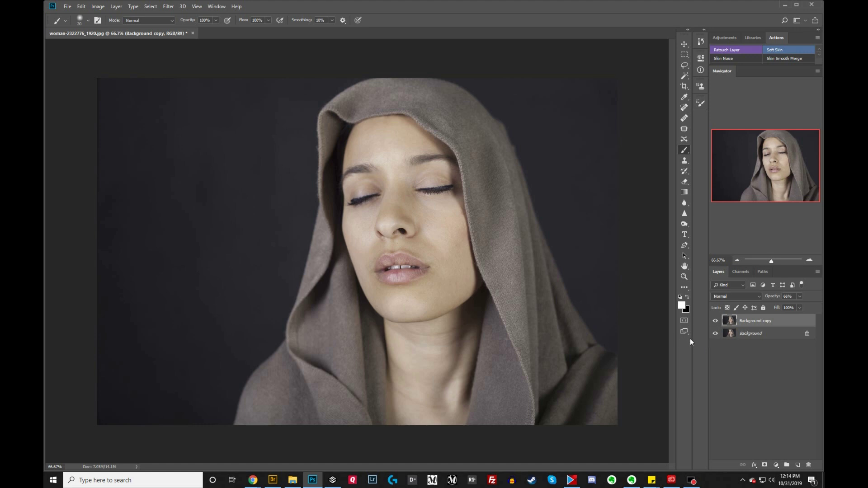